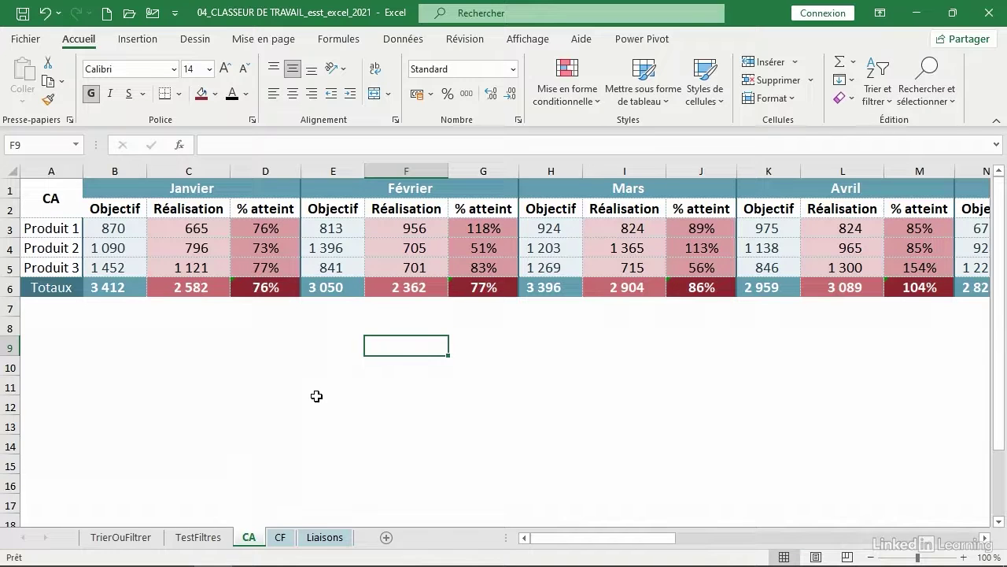
Enter a formula in F9 that links to February's Réalisation total in F6, and inspect it.
type("=")
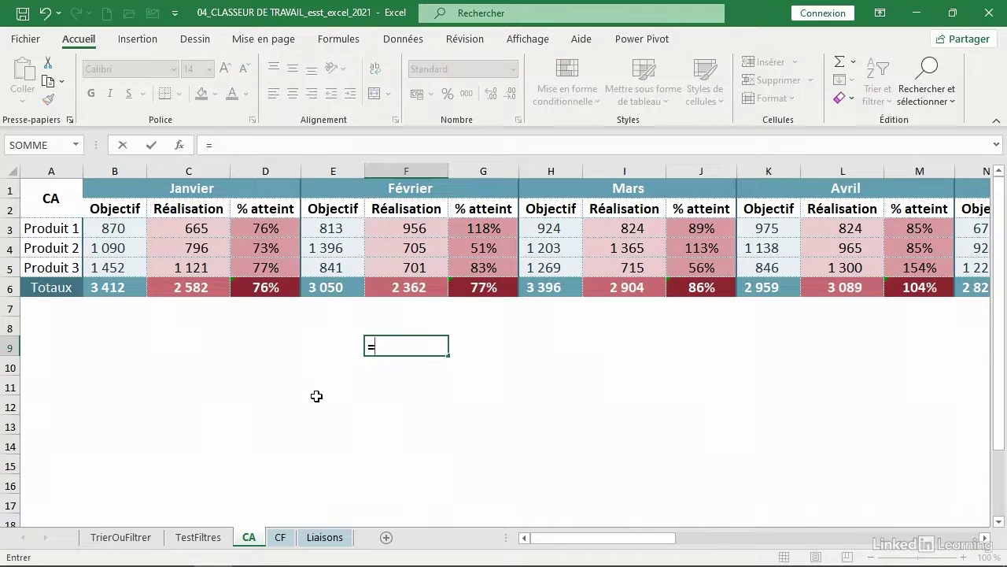
left_click(414, 287)
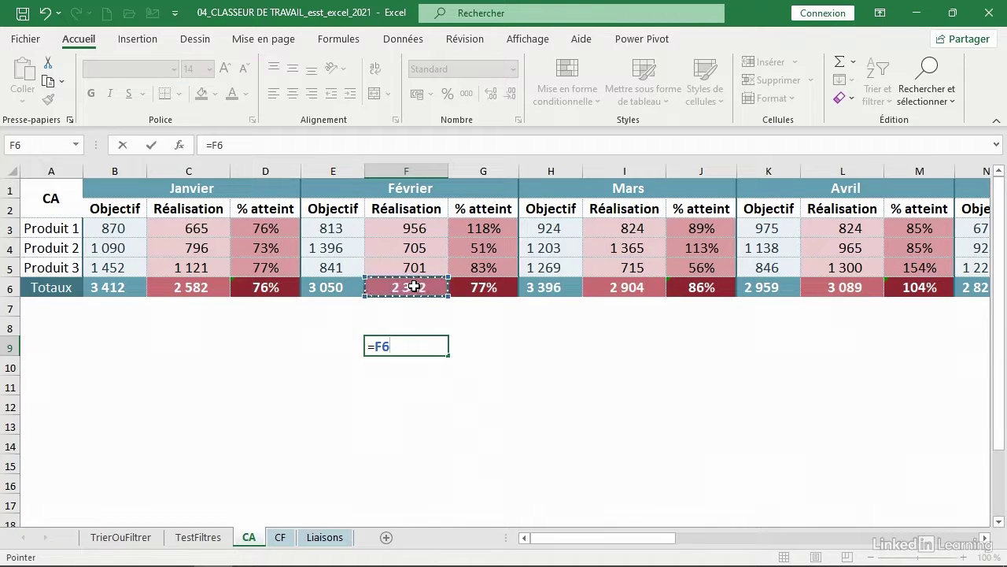
key("Return")
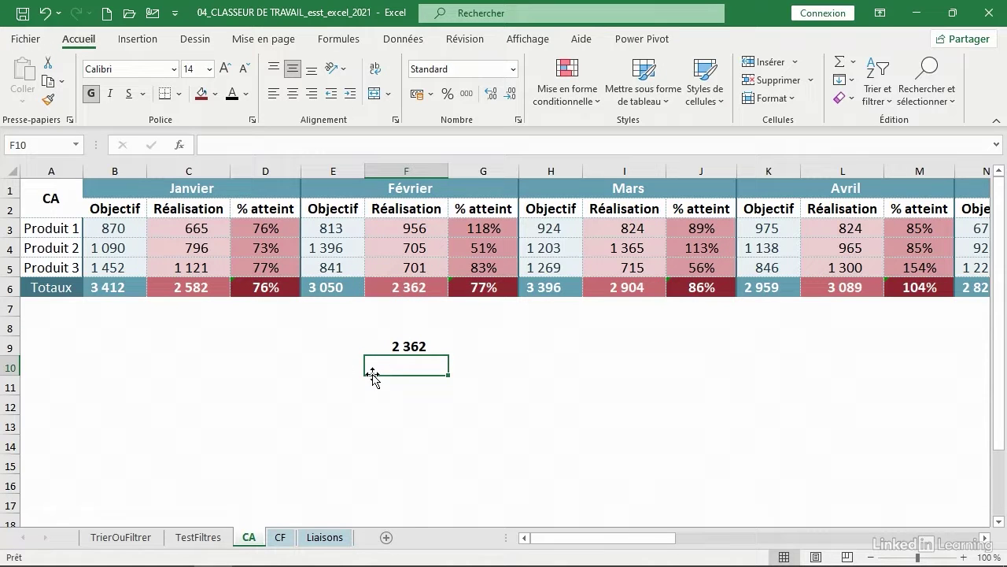
left_click(395, 347)
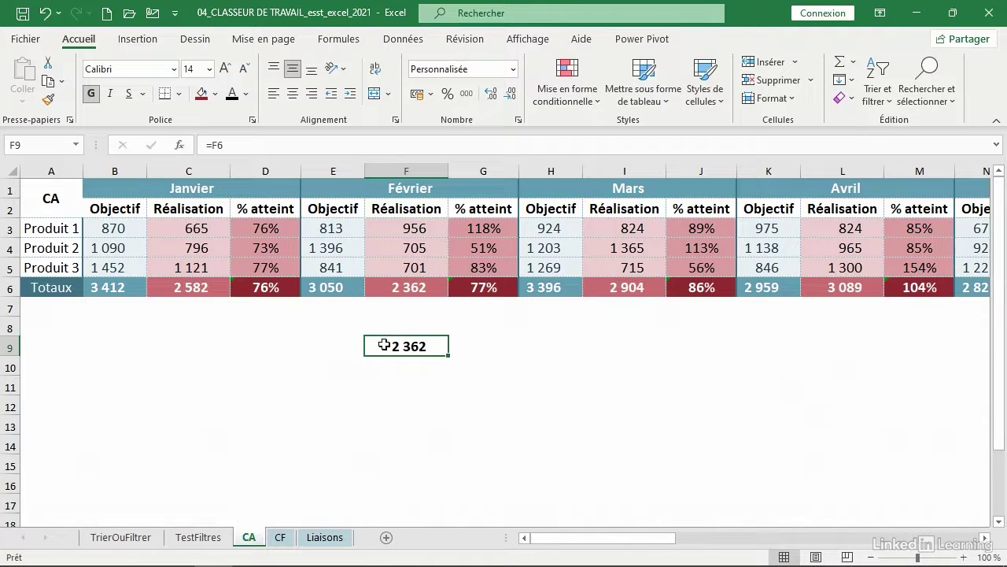
Set Produit 3's February Réalisation in F5 to 890 and check the linked cell F9.
left_click_drag(397, 265, 398, 329)
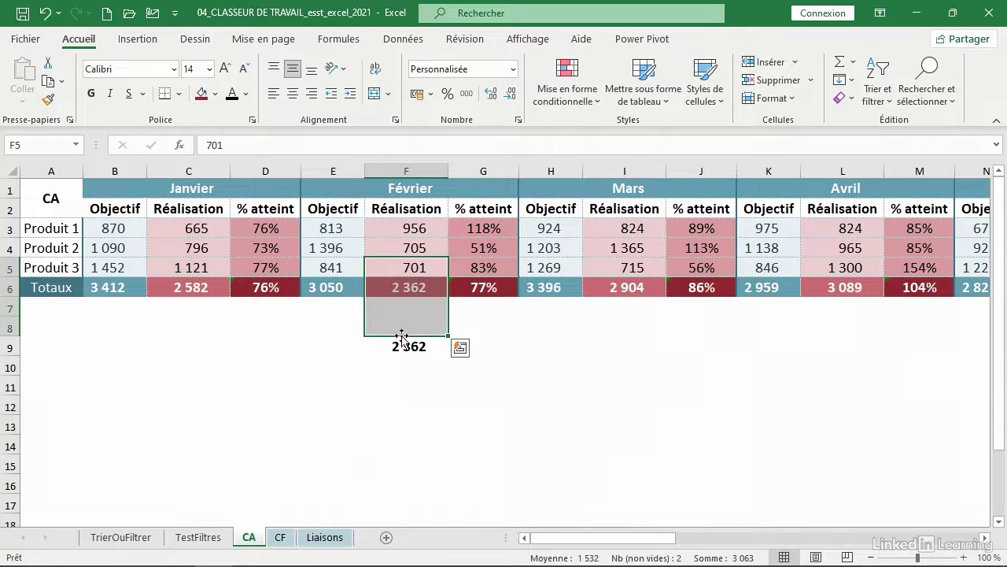
left_click(397, 265)
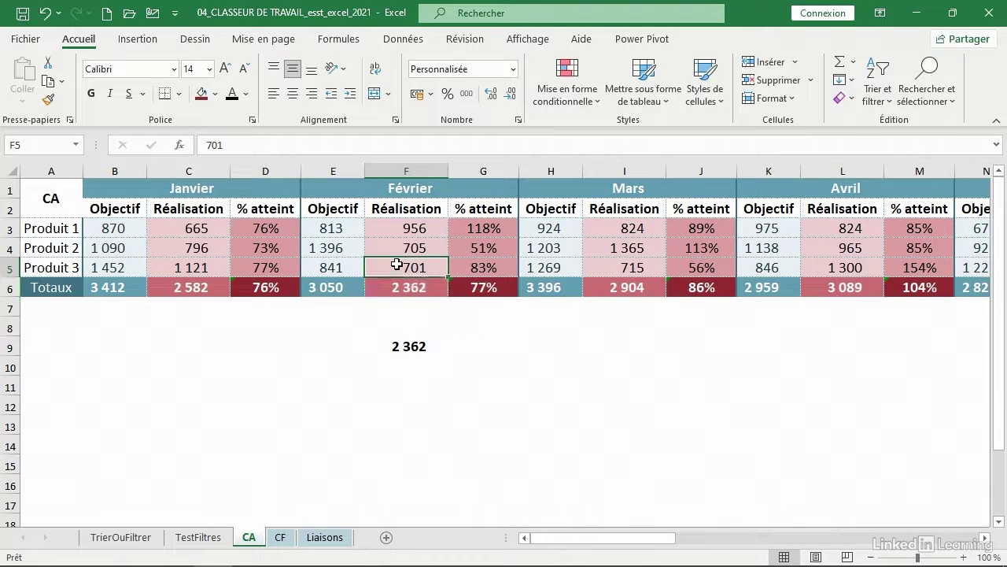
left_click(398, 288)
left_click(404, 270)
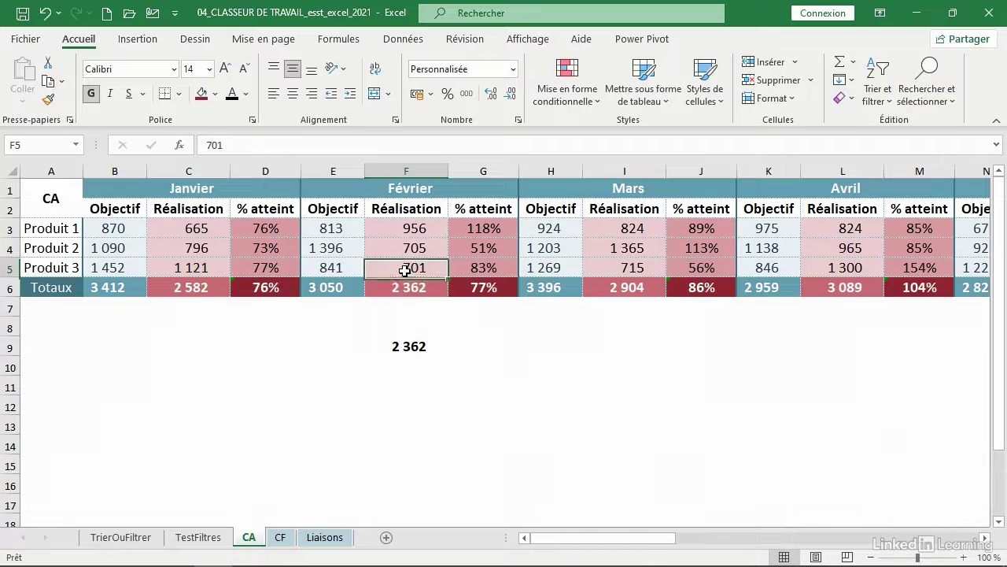
type("890")
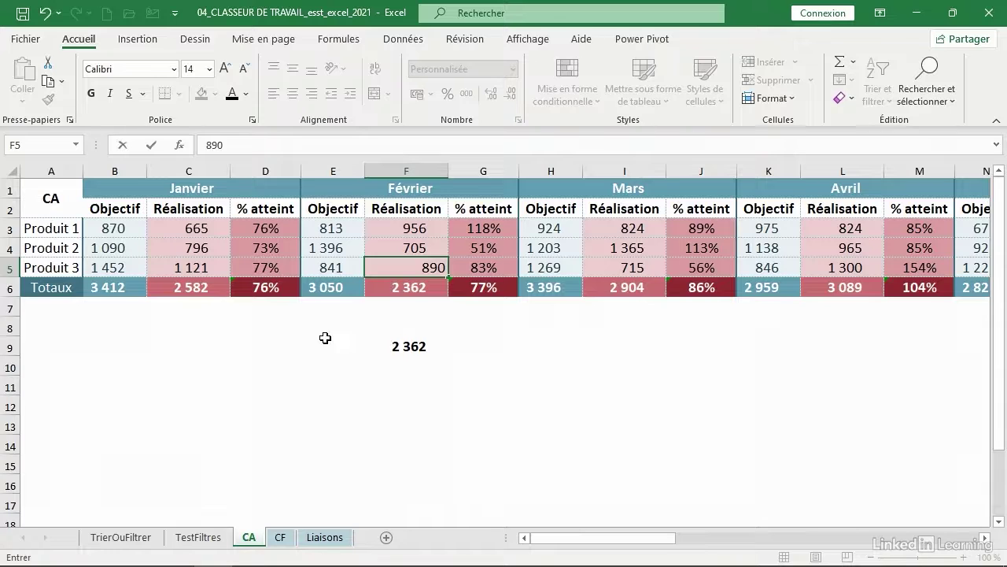
key("Return")
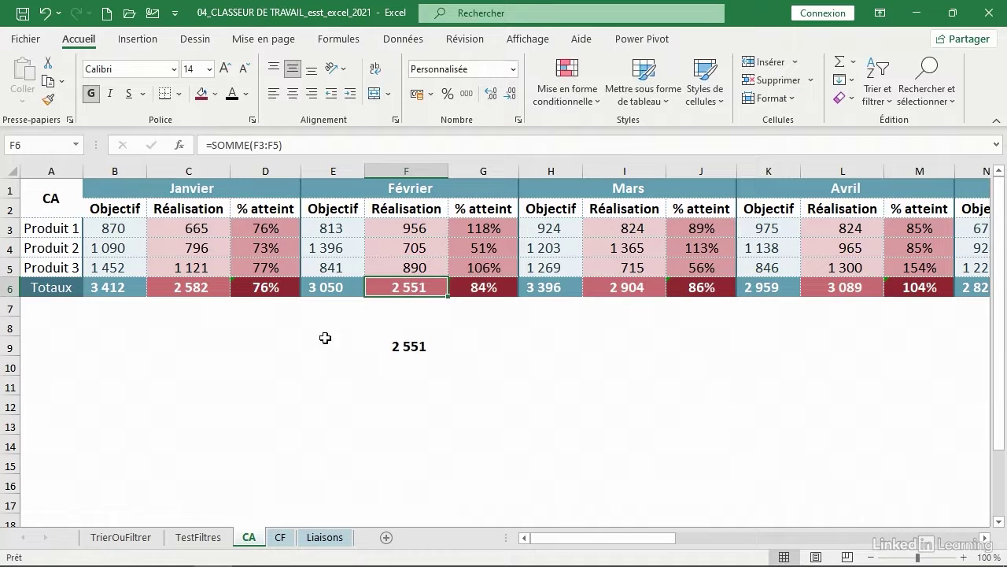
left_click(410, 354)
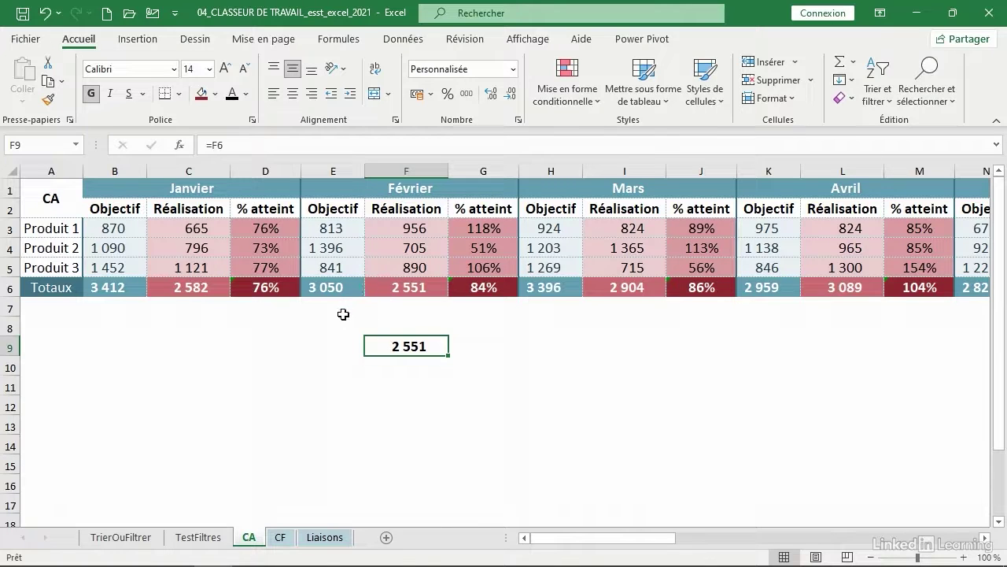
Undo the change to F5 and the link formula in F9.
key("ctrl+z")
key("ctrl+z")
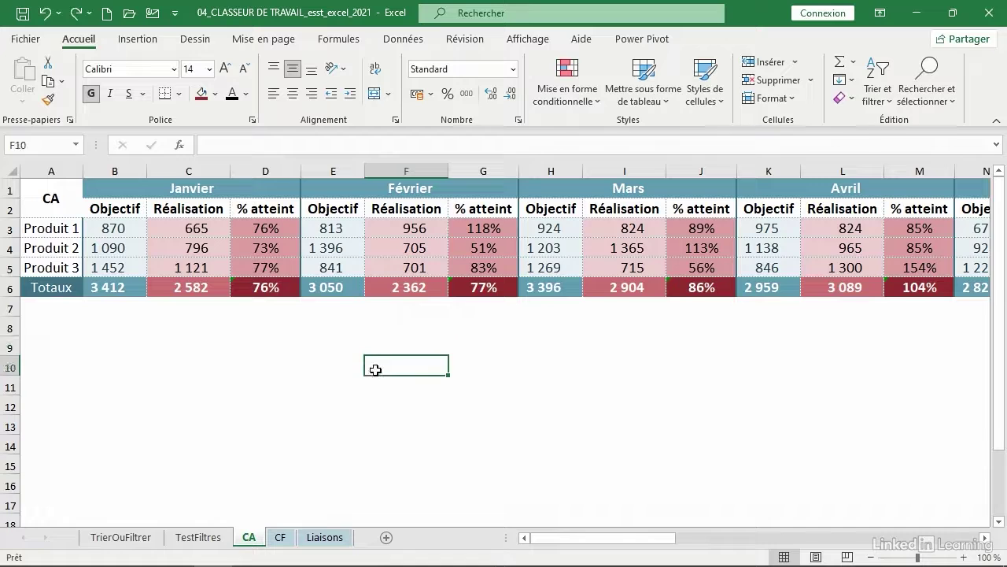
left_click(397, 315)
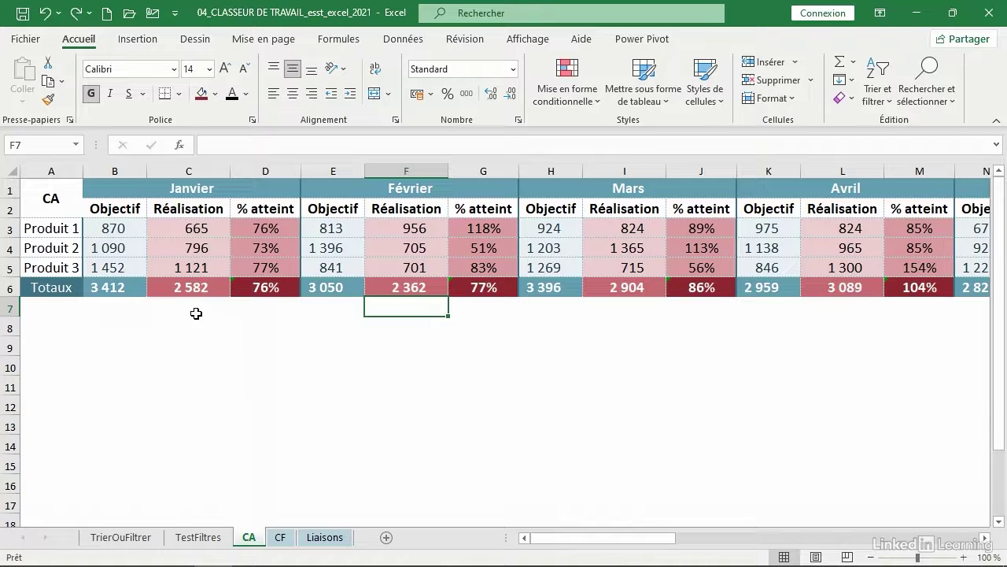
Look over the Liaisons sheet, then copy the January to April Réalisation totals (C6, F6, I6 and L6) from the CA sheet.
left_click(314, 538)
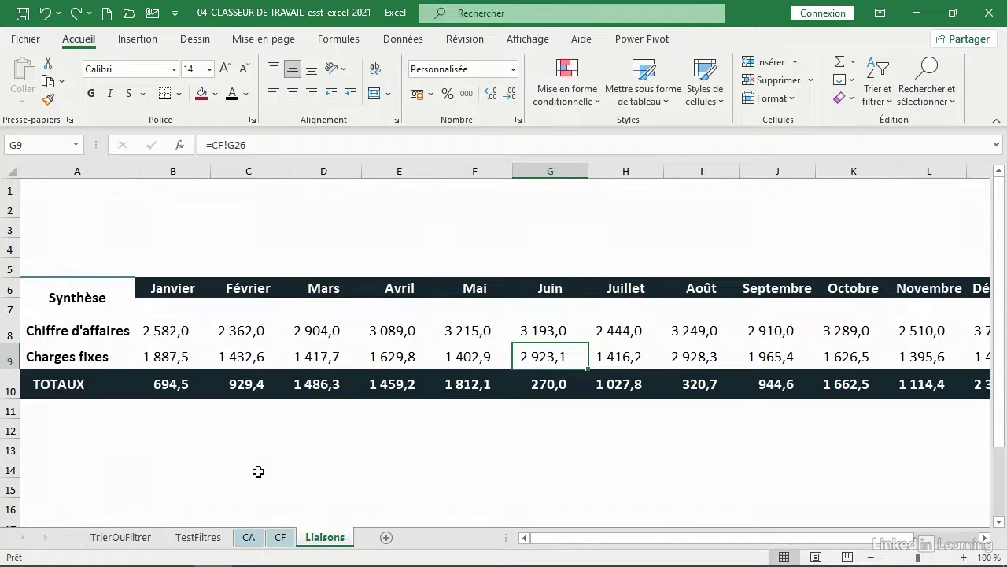
left_click(249, 538)
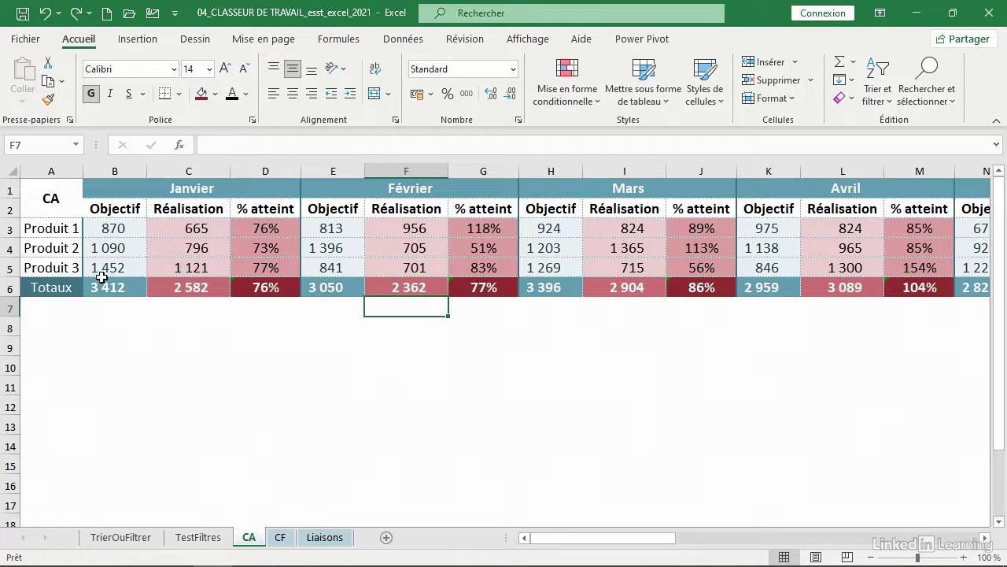
left_click(193, 290)
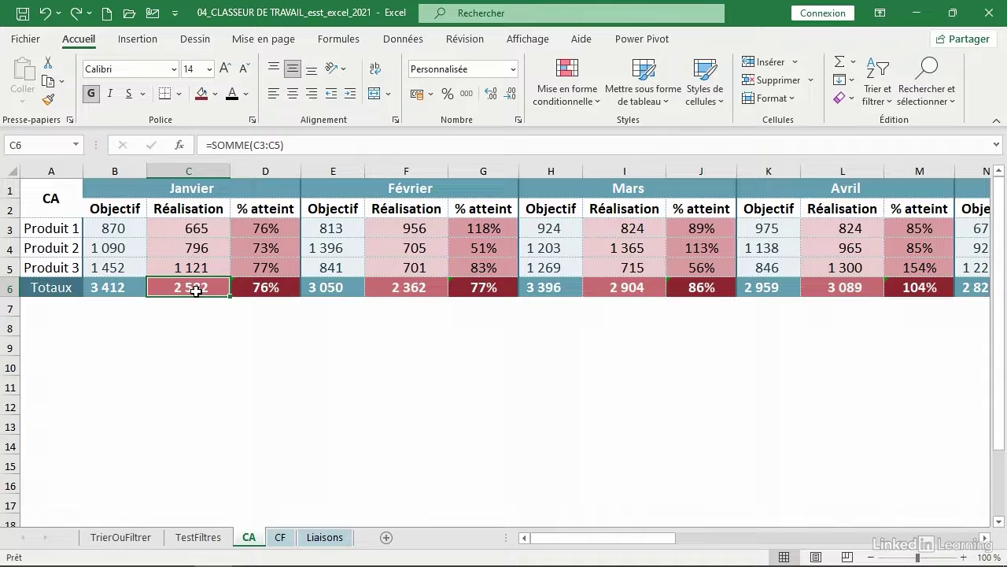
left_click(394, 287, "ctrl")
left_click(618, 285, "ctrl")
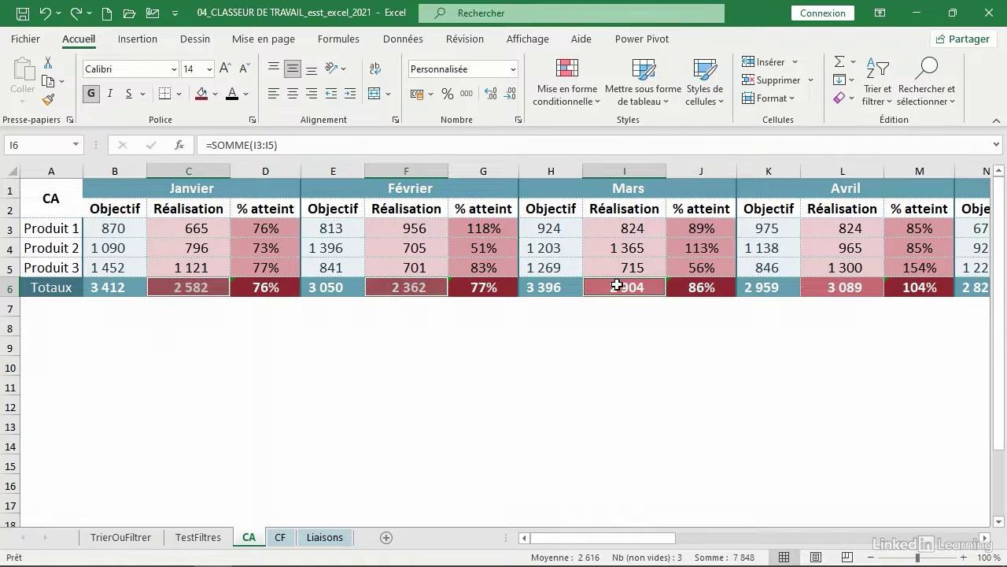
left_click(829, 286, "ctrl")
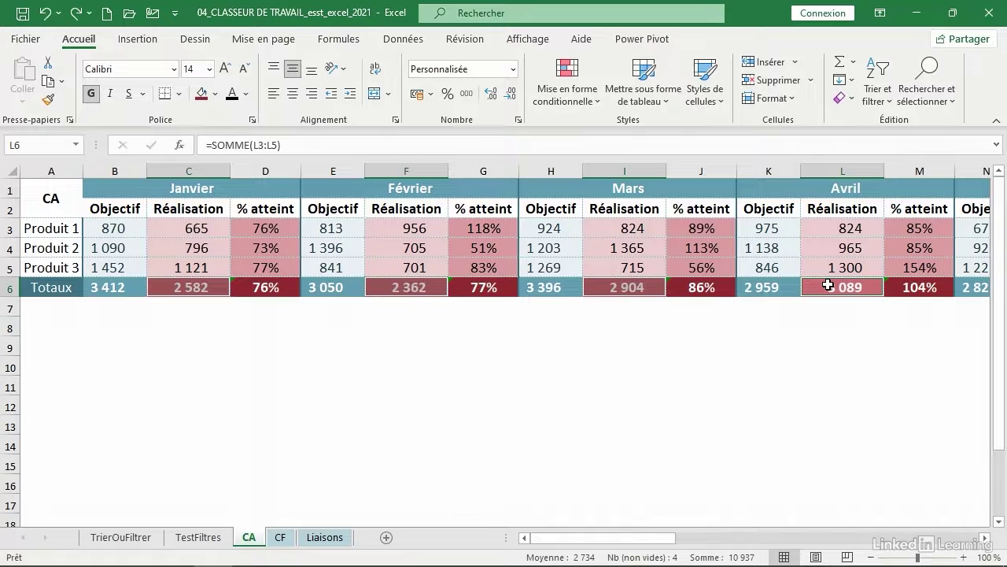
key("ctrl+c")
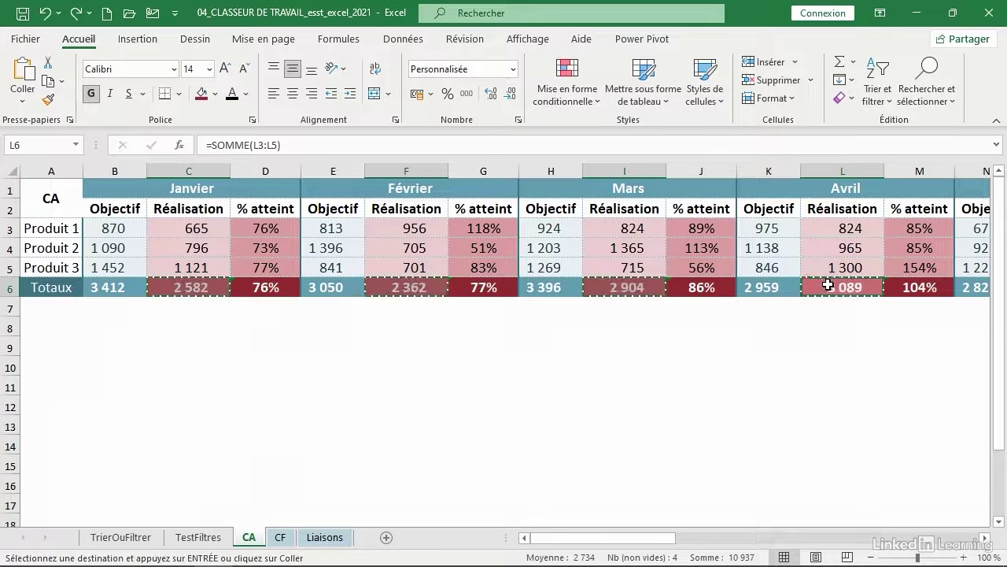
Paste the copied totals as links into the Chiffre d'affaires row of the Liaisons sheet, starting at B8.
left_click(323, 537)
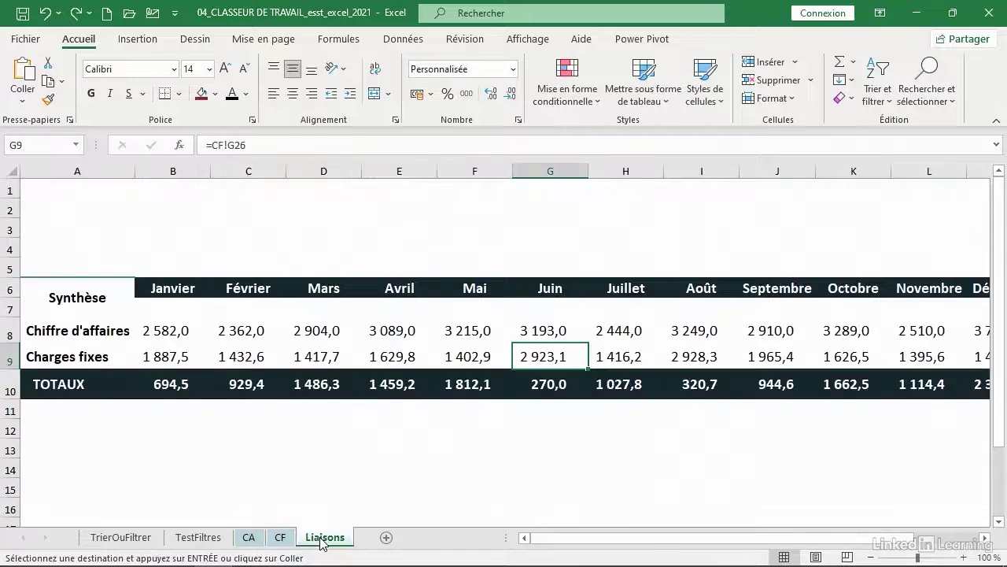
left_click(154, 325)
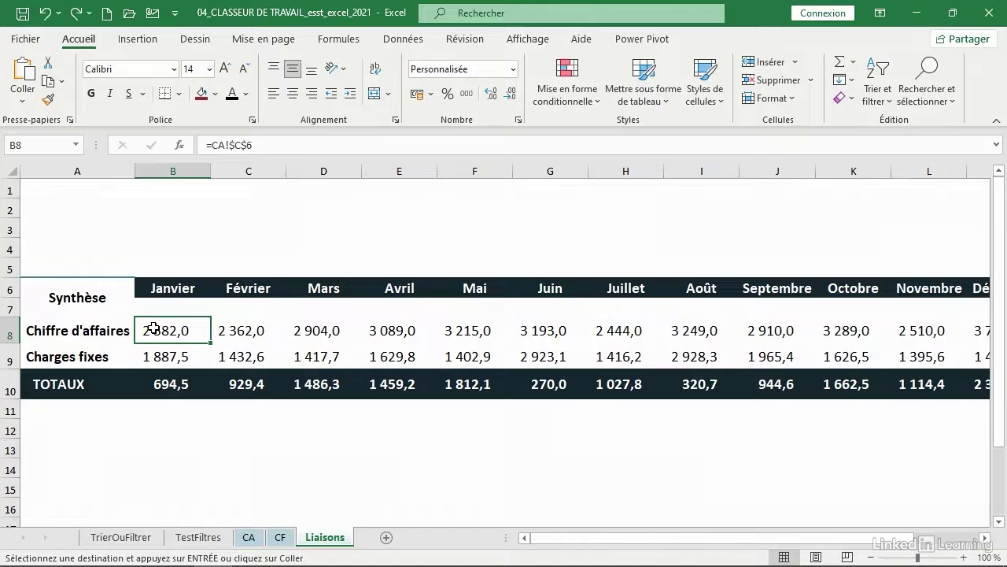
key("ctrl+alt+v")
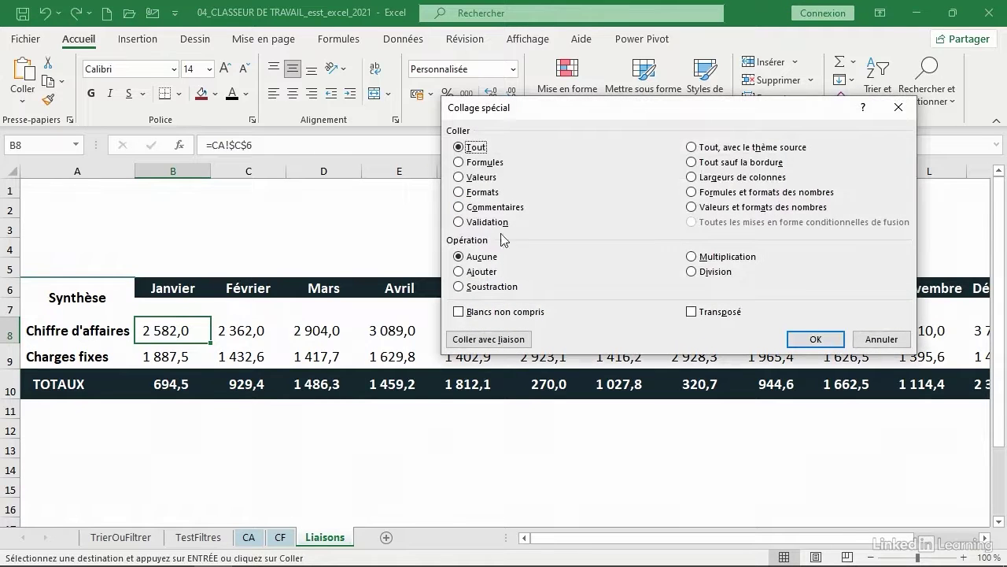
left_click(477, 337)
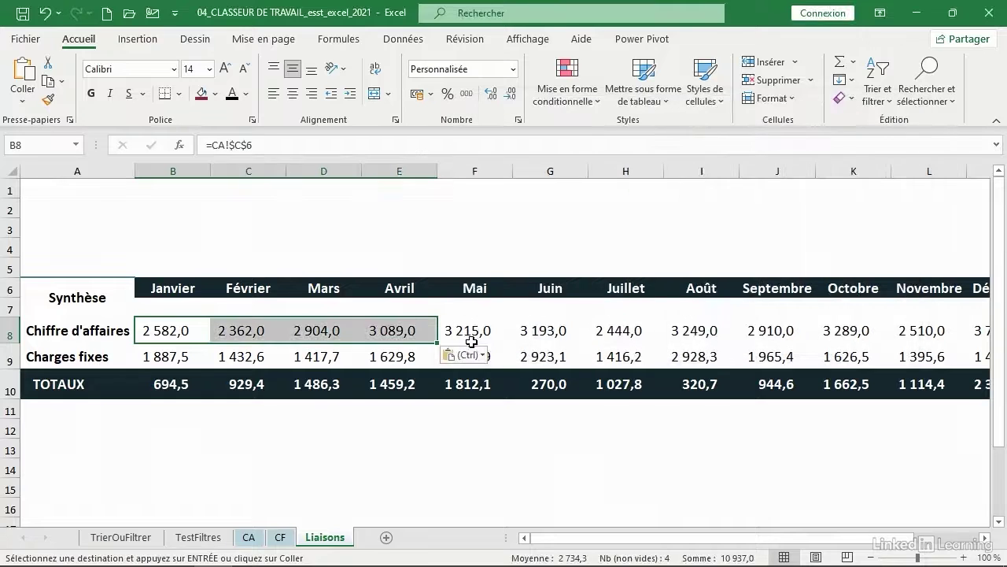
left_click(416, 454)
Inspect the link formulas for January and February Chiffre d'affaires and January Charges fixes.
left_click(147, 326)
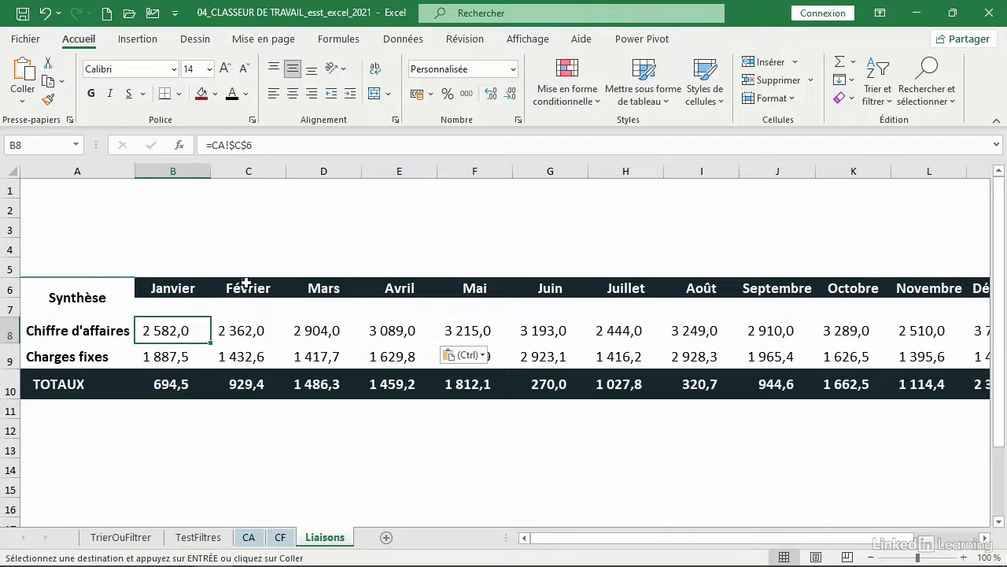
left_click(246, 327)
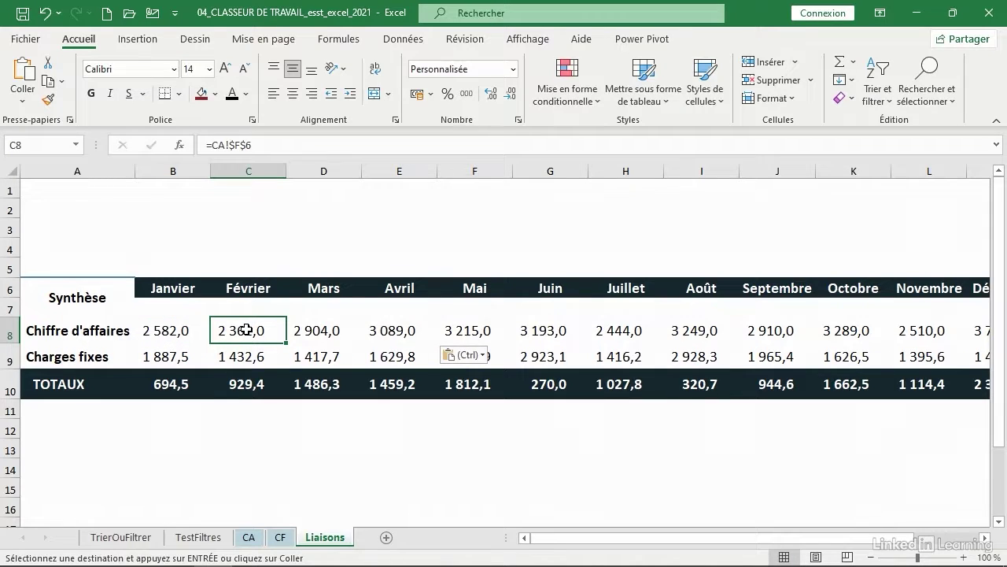
left_click(162, 357)
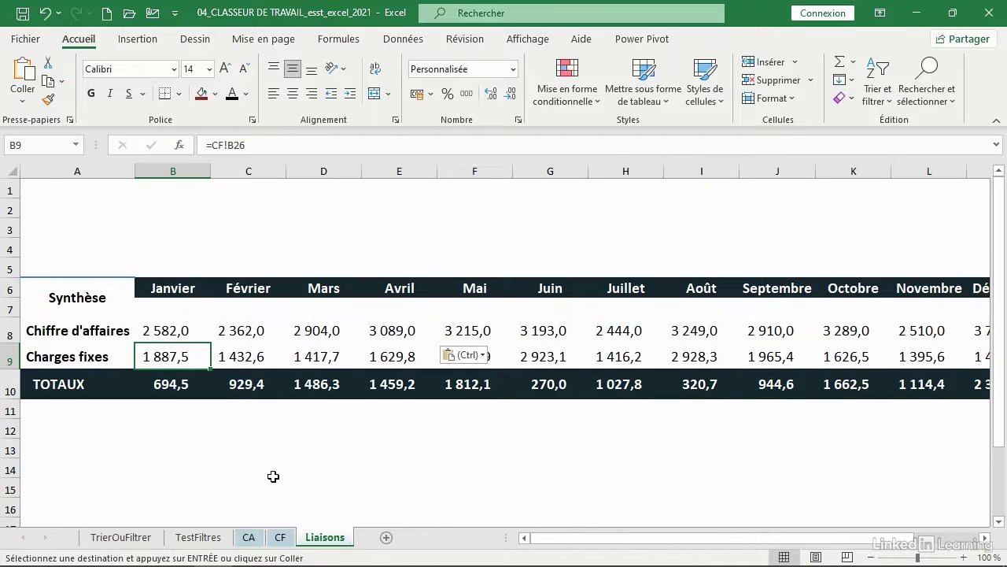
Review the monthly fixed charges on the CF sheet and select the TOTAUX row from January to December (B26:M26).
left_click(281, 538)
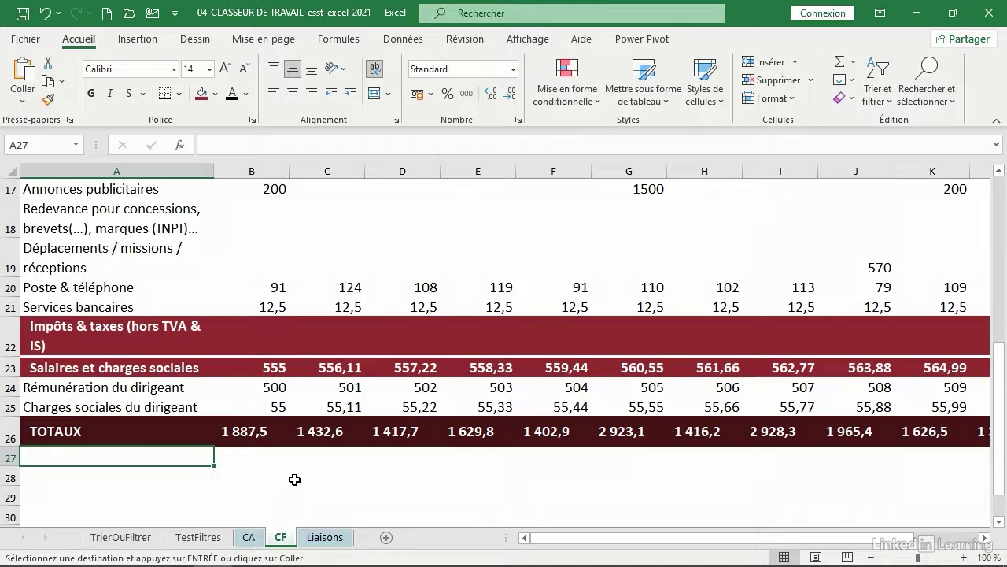
left_click_drag(294, 477, 240, 472)
scroll(232, 436, "up", 3)
scroll(232, 436, "up", 3)
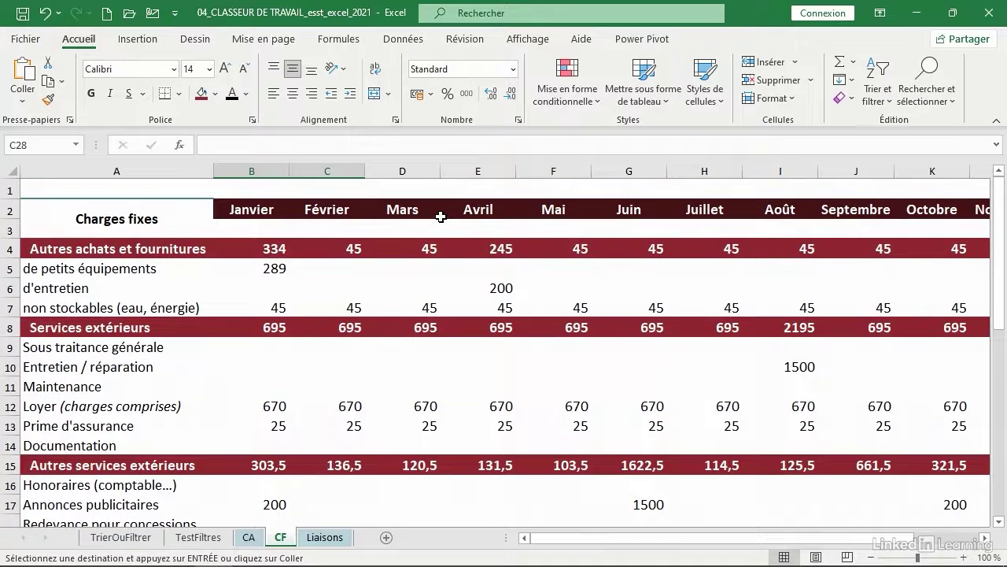
scroll(273, 306, "down", 3)
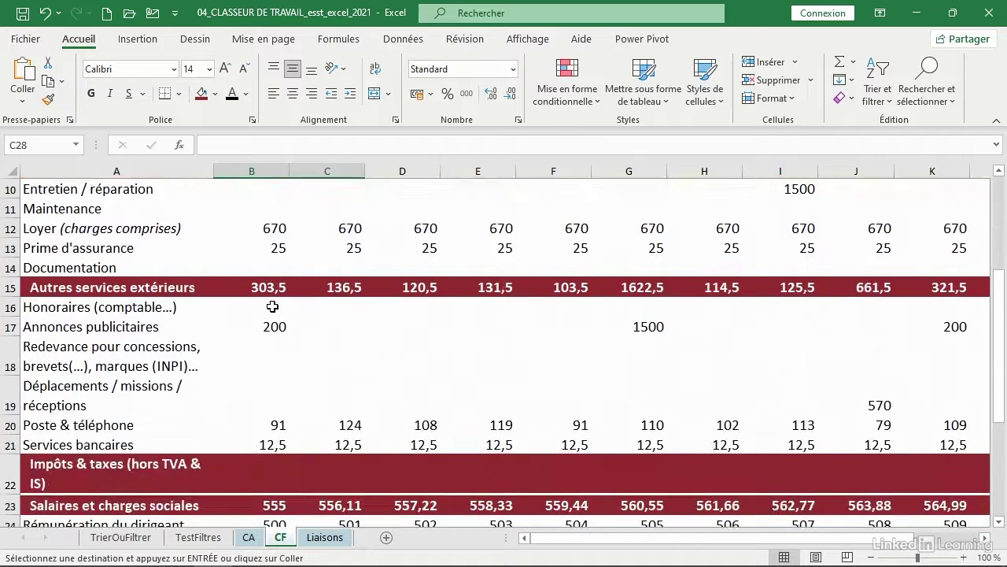
scroll(273, 306, "down", 3)
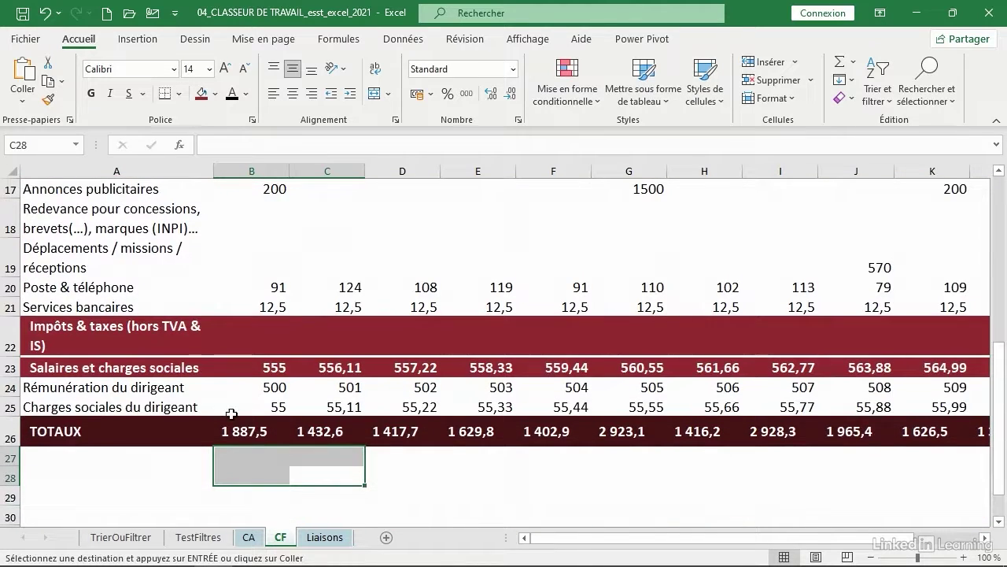
left_click(234, 430)
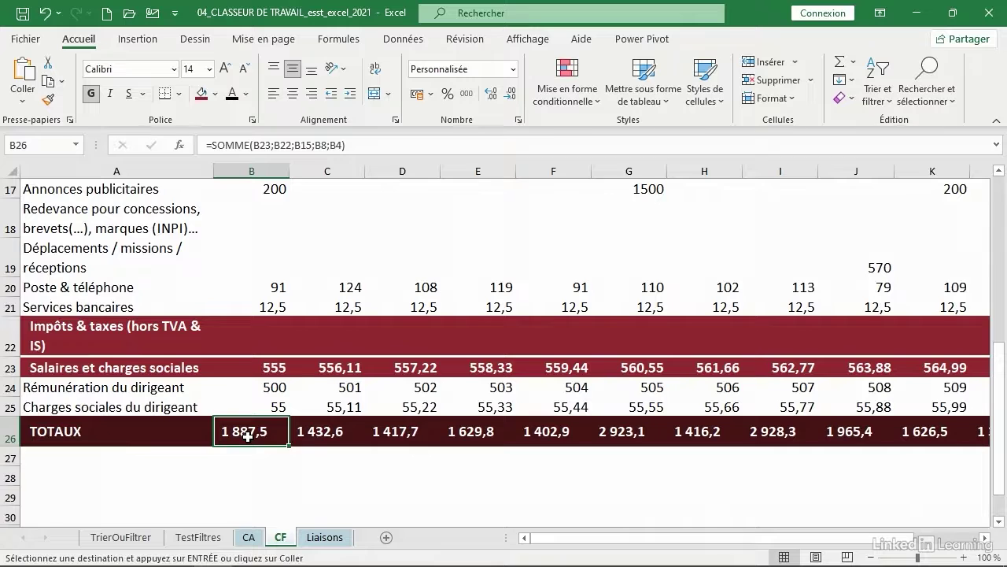
scroll(248, 436, "right", 4)
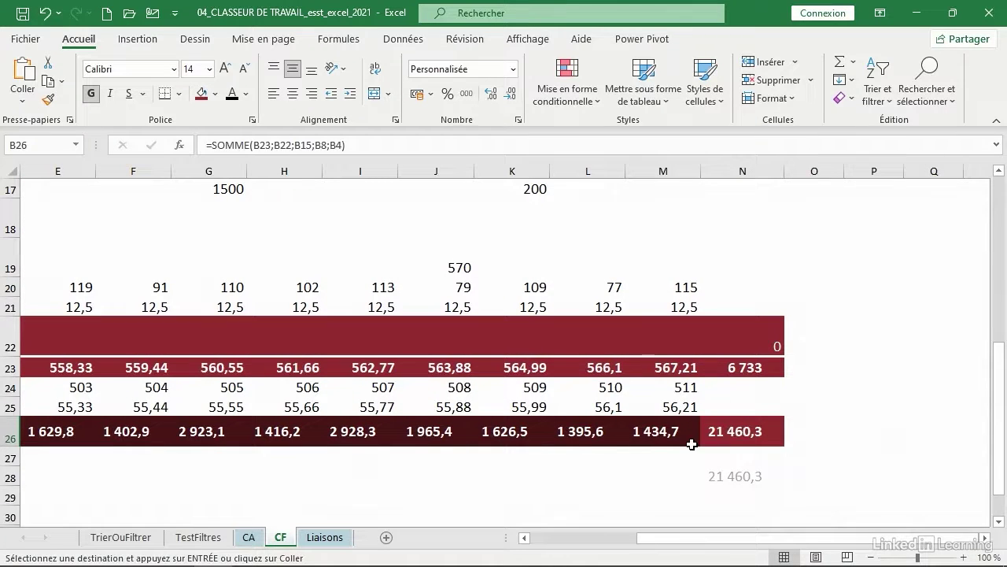
left_click(653, 429, "shift")
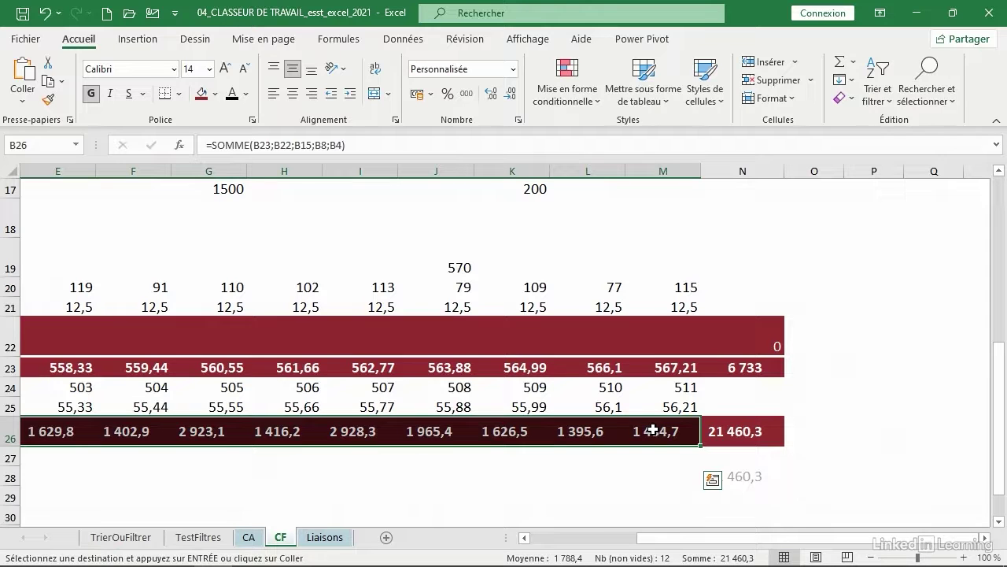
Inspect the Charges fixes link formulas for March, May, June and July on the Liaisons sheet.
left_click_drag(319, 492, 323, 538)
left_click(322, 537)
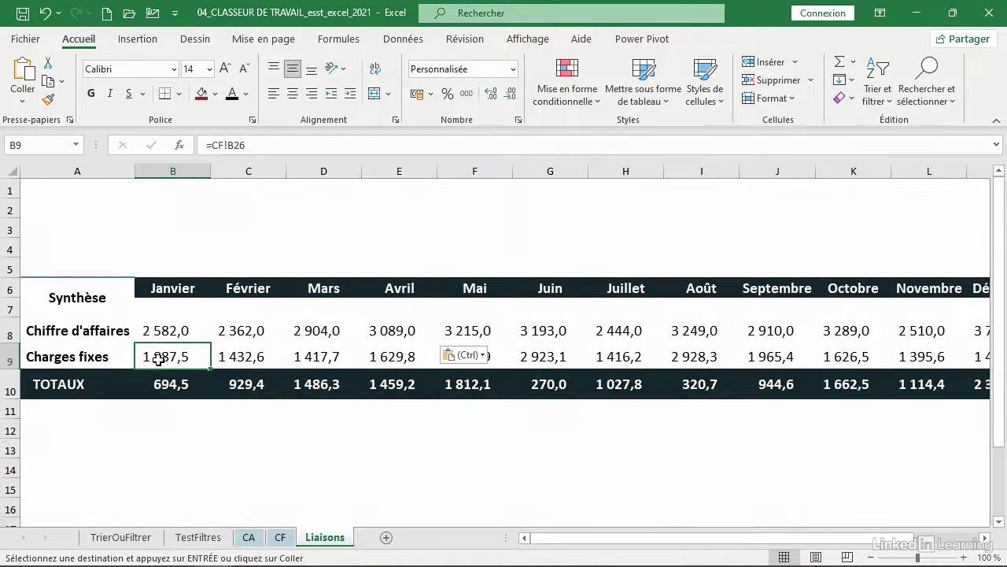
left_click(354, 357)
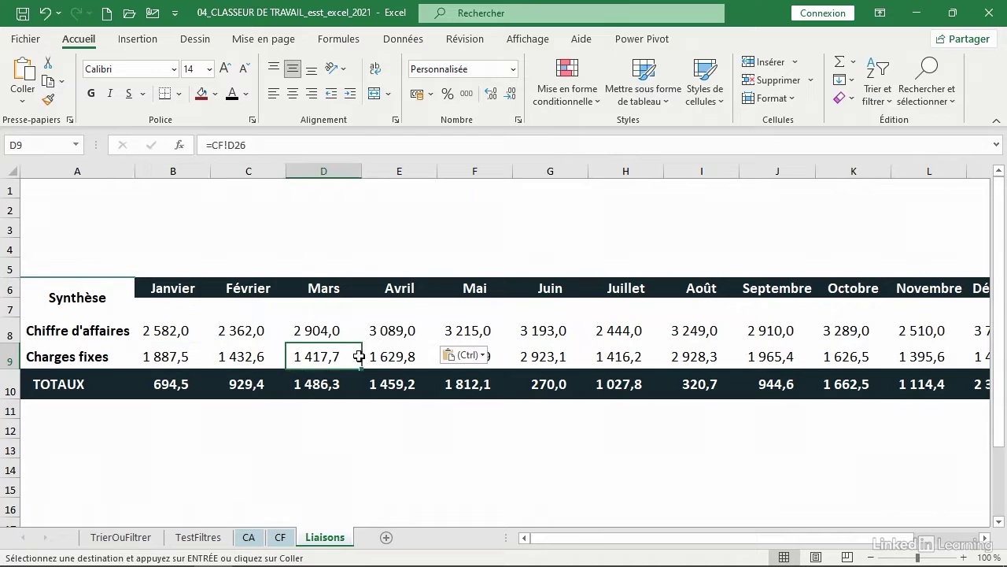
left_click(461, 356)
left_click(560, 360)
left_click(548, 357)
left_click(625, 357)
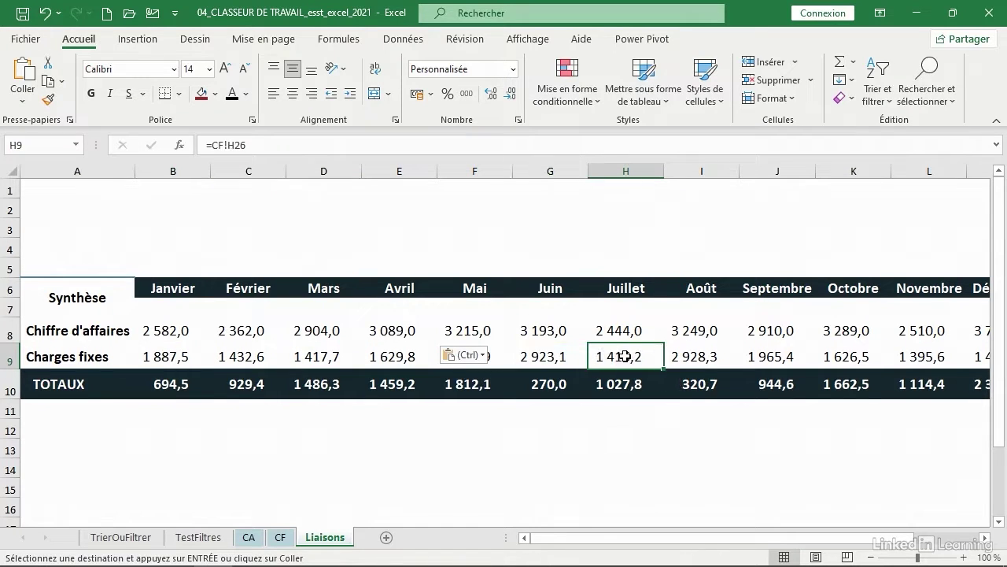
Inspect the annual Chiffre d'affaires total formula in the Totaux column (N8) of the Liaisons sheet.
scroll(290, 425, "right", 2)
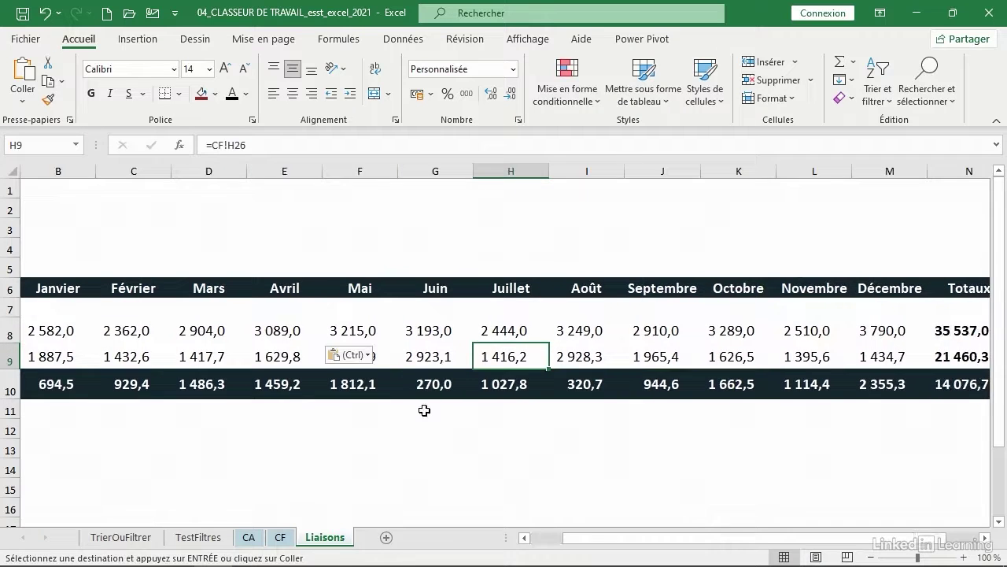
scroll(425, 410, "right", 2)
left_click(797, 331)
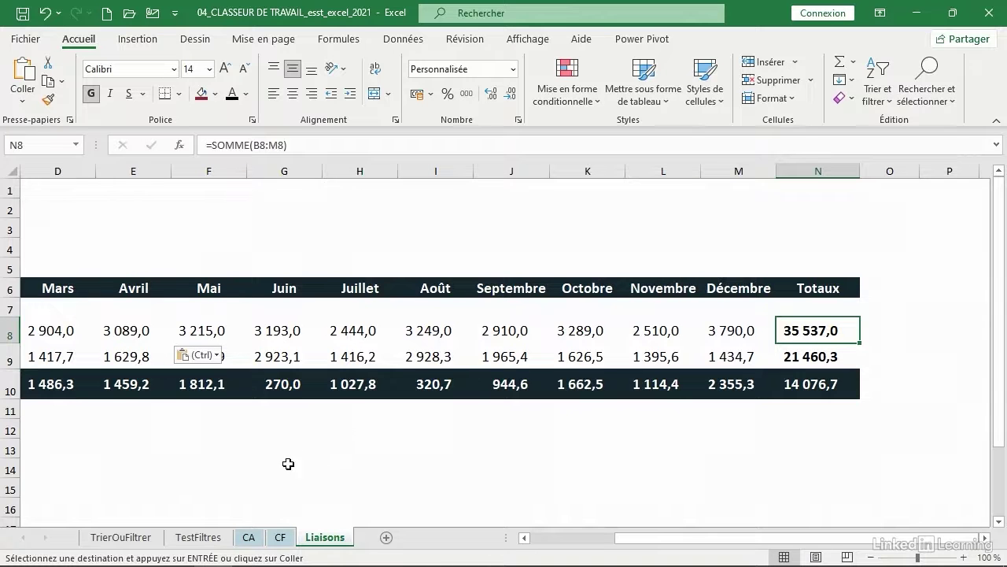
Check the annual Réalisation total (AM6) in the Année section of the CA sheet against the Liaisons total.
left_click(249, 537)
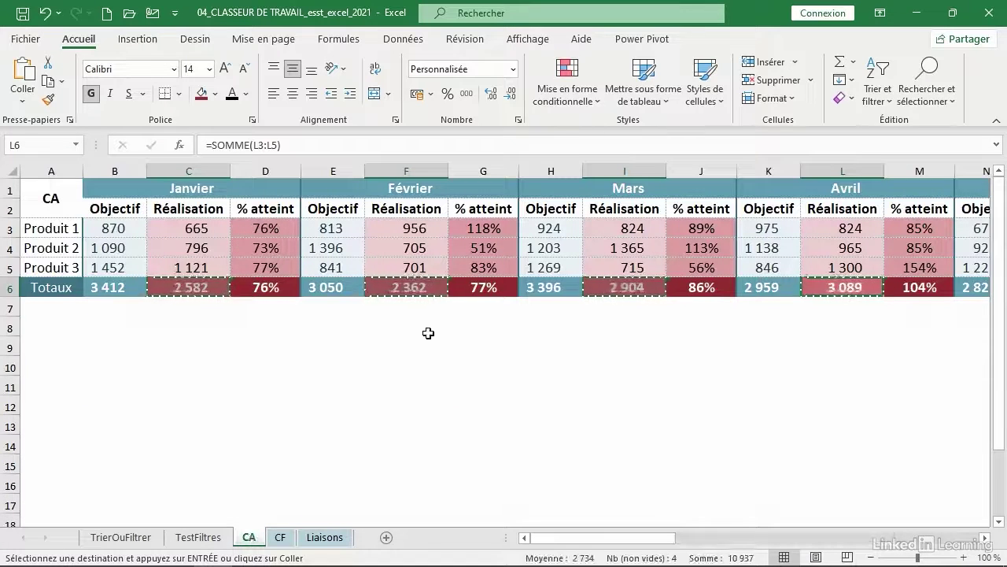
scroll(429, 332, "right", 10)
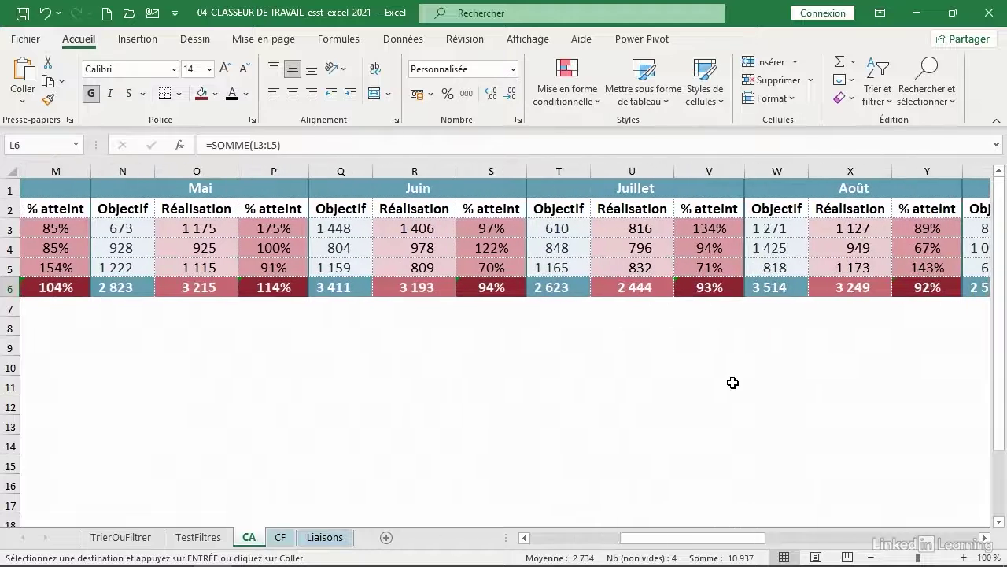
scroll(733, 383, "right", 12)
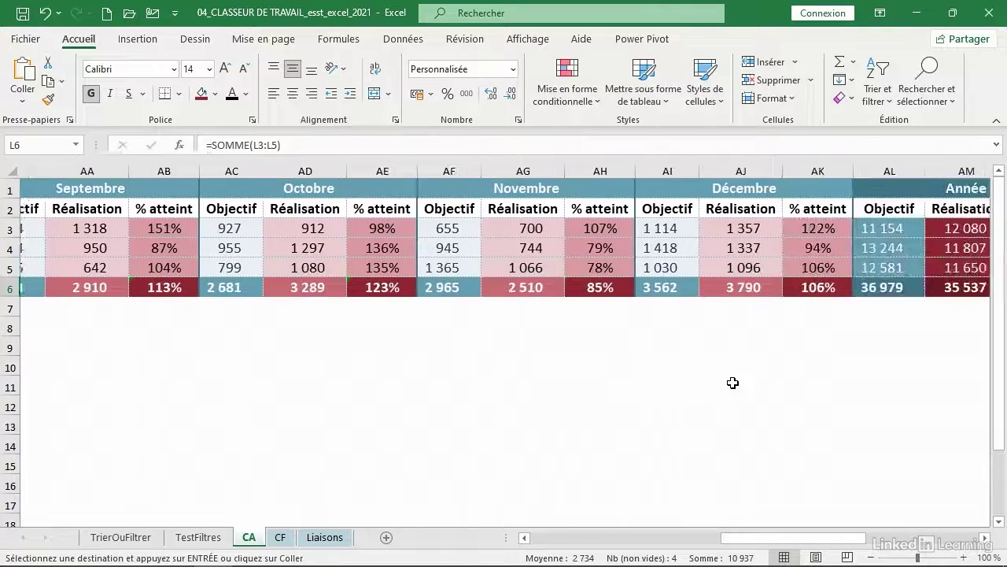
scroll(733, 382, "right", 5)
left_click(615, 288)
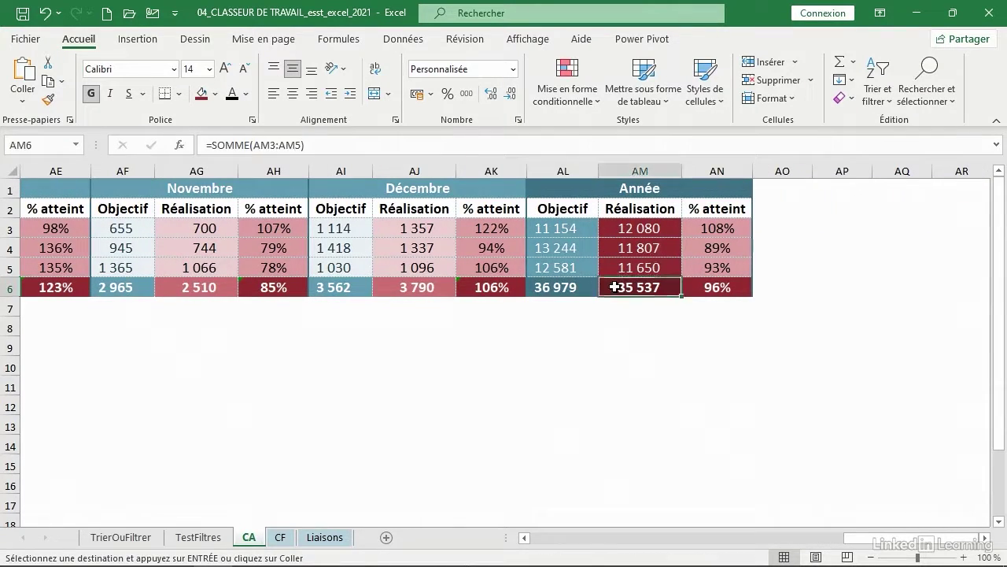
left_click(469, 367)
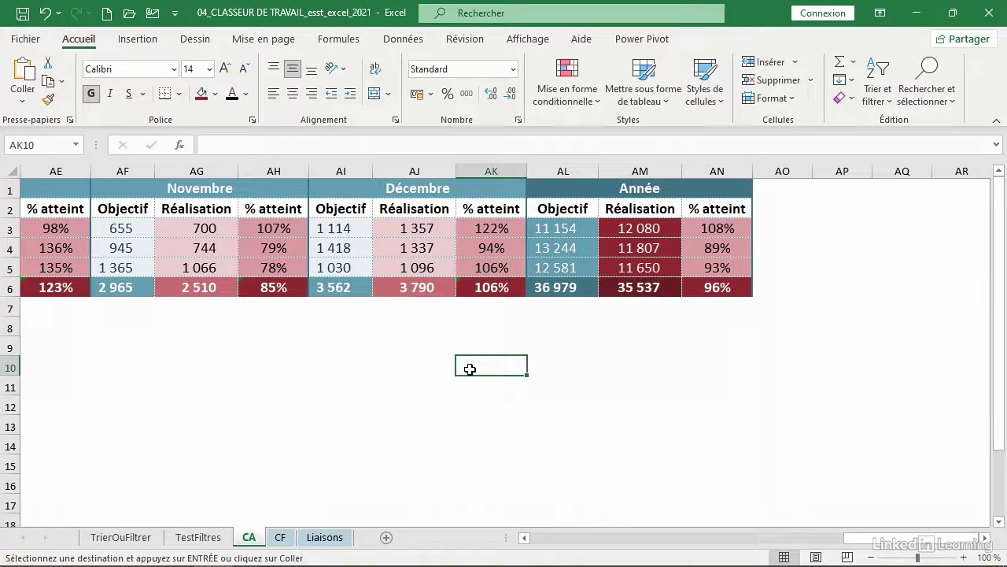